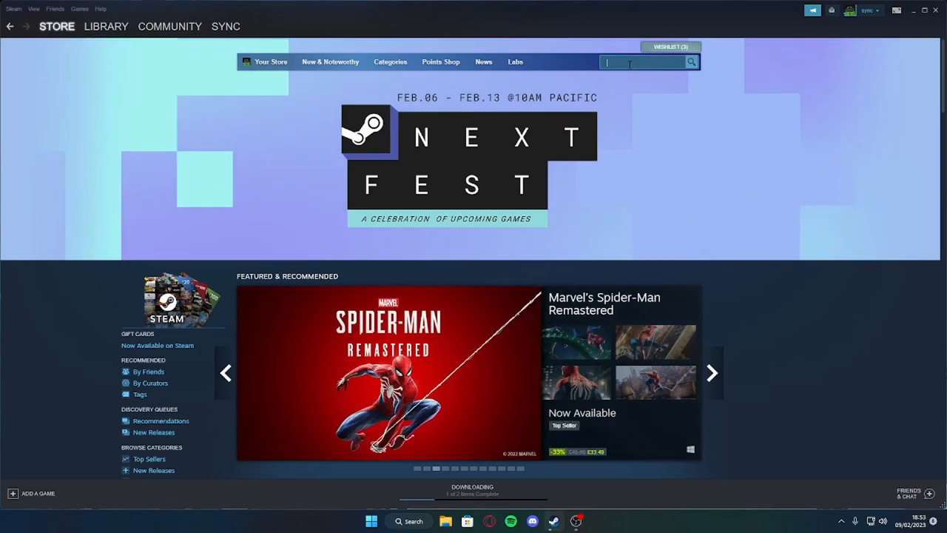
{"action": "type", "text": "Hogwar"}
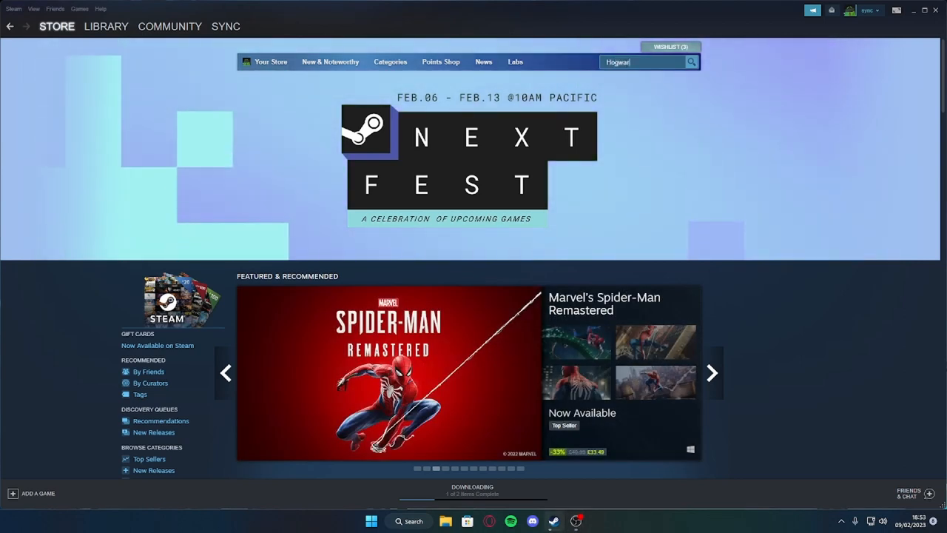
{"action": "type", "text": "ts Le"}
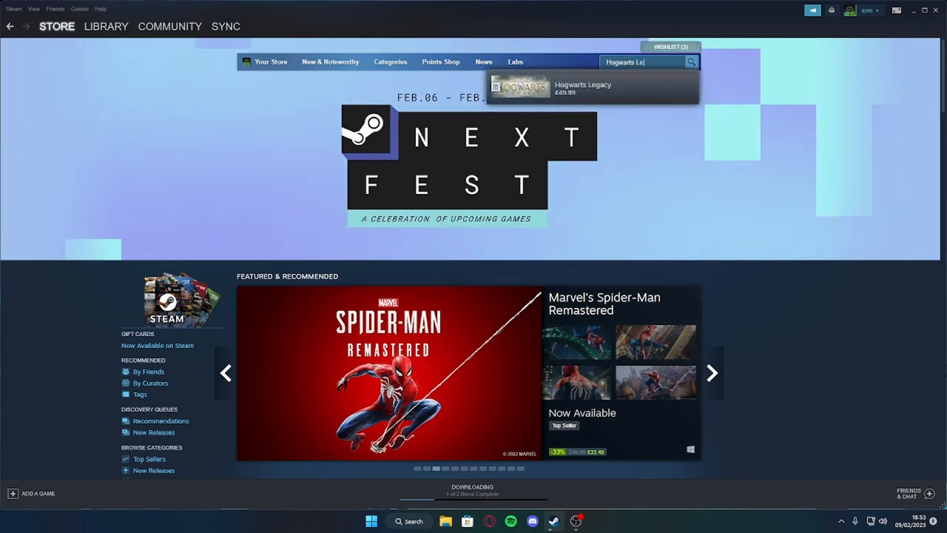
{"action": "type", "text": "agcy"}
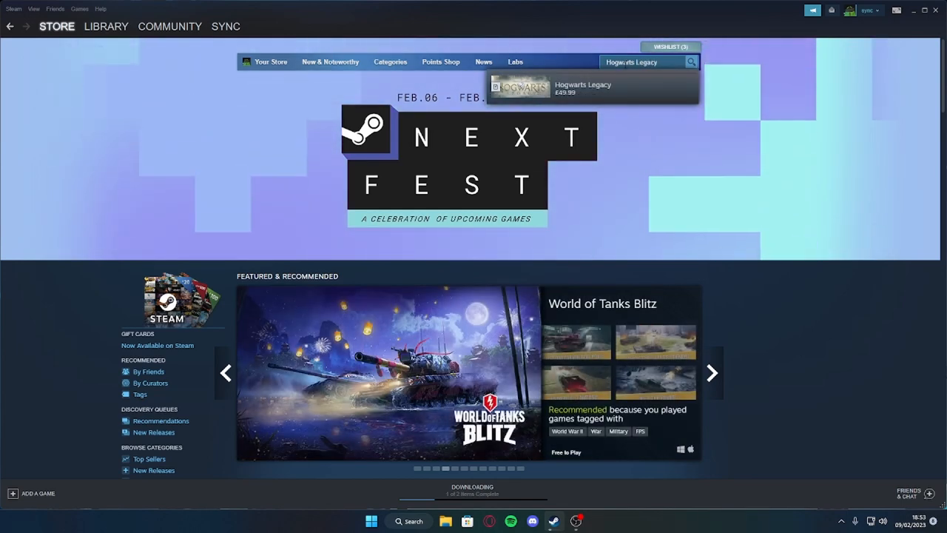
{"action": "left_click", "coordinate": [573, 89]}
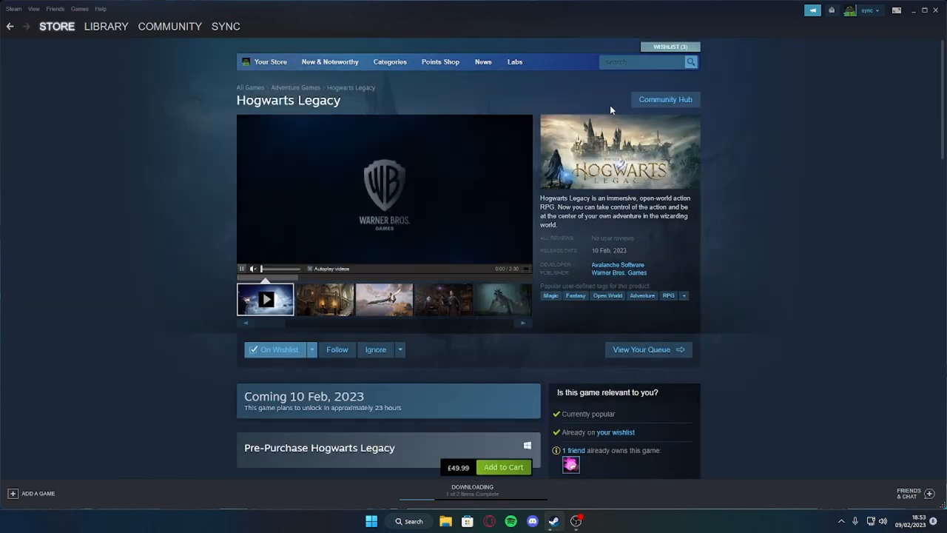
{"action": "left_click", "coordinate": [348, 306]}
{"action": "left_click", "coordinate": [522, 323]}
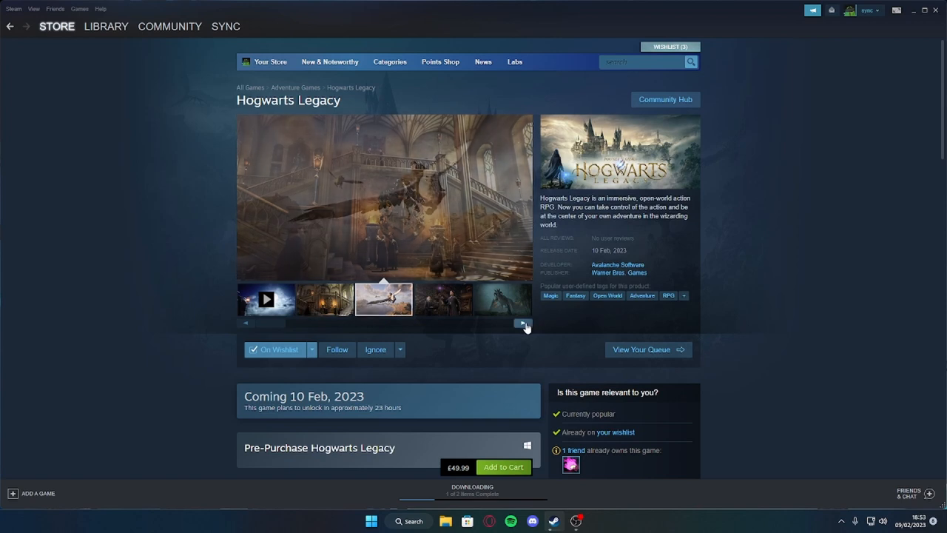
{"action": "left_click", "coordinate": [523, 323]}
{"action": "left_click", "coordinate": [524, 324]}
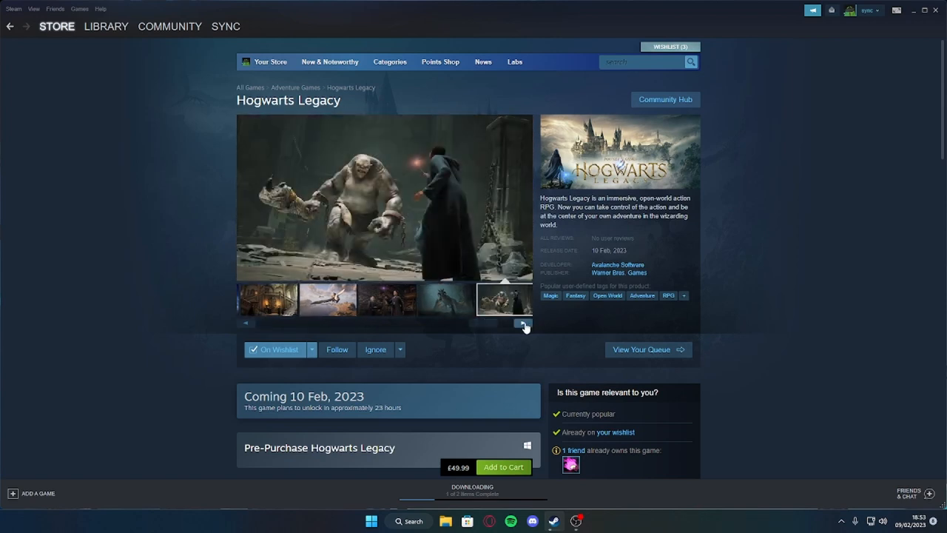
{"action": "left_click", "coordinate": [524, 326]}
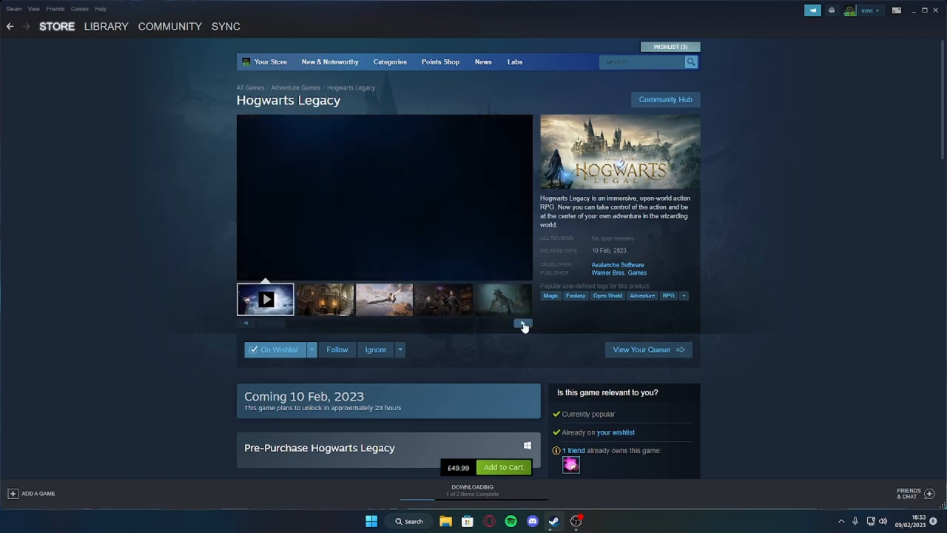
{"action": "left_click", "coordinate": [524, 326]}
{"action": "left_click", "coordinate": [524, 326]}
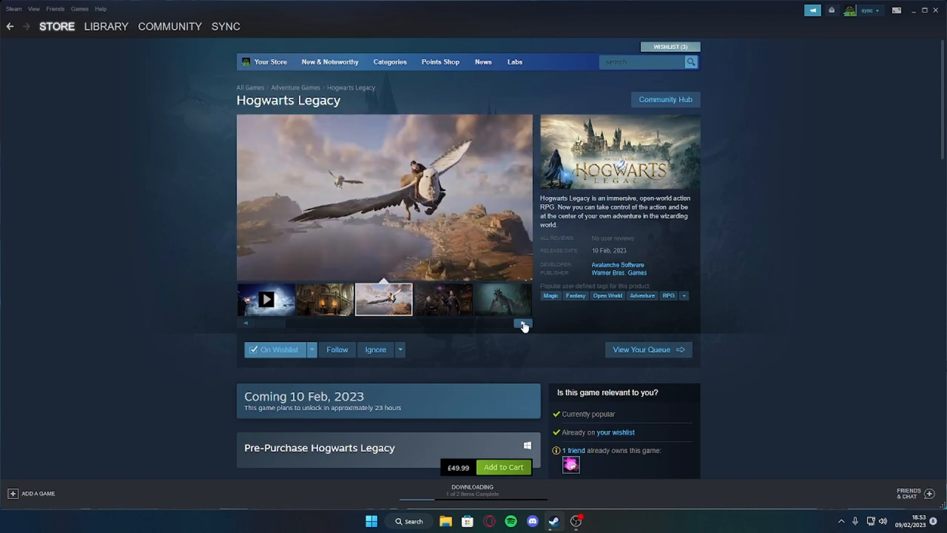
{"action": "left_click", "coordinate": [524, 326]}
{"action": "left_click", "coordinate": [525, 327]}
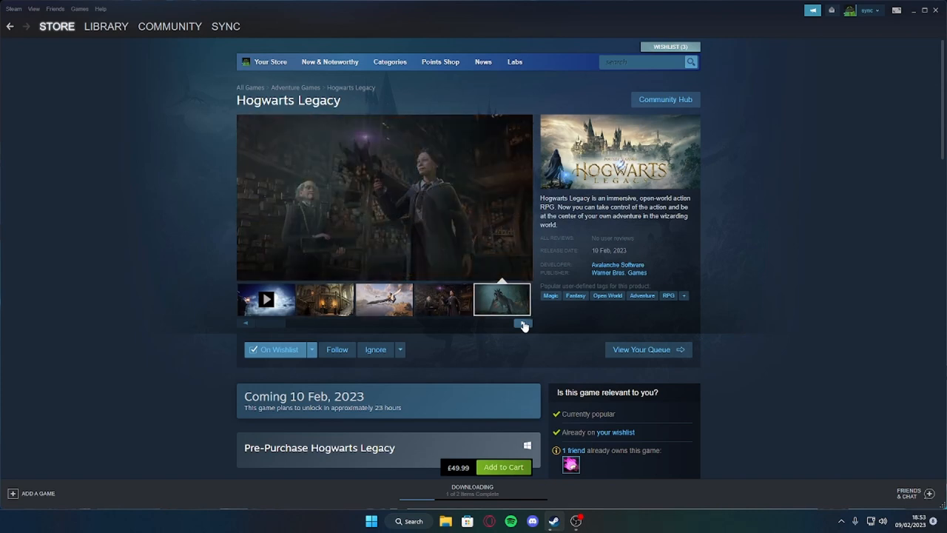
{"action": "left_click", "coordinate": [524, 326]}
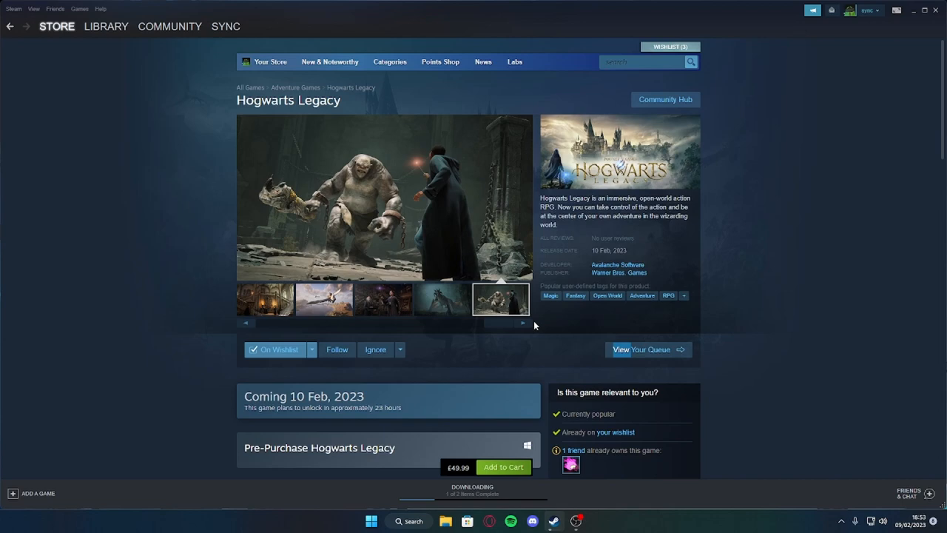
{"action": "left_click", "coordinate": [524, 326]}
{"action": "scroll", "coordinate": [562, 318], "scroll_direction": "down", "scroll_amount": 1}
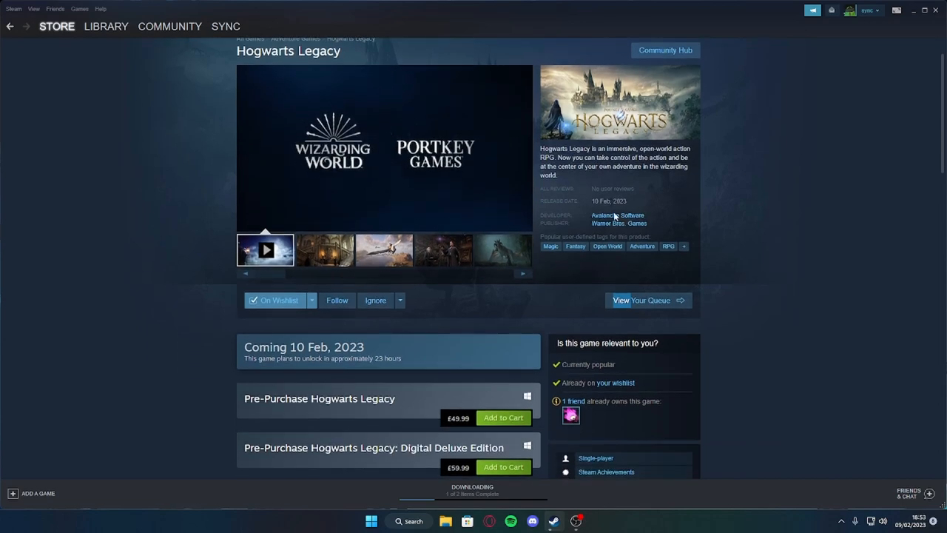
{"action": "scroll", "coordinate": [613, 212], "scroll_direction": "down", "scroll_amount": 2}
{"action": "scroll", "coordinate": [596, 231], "scroll_direction": "down", "scroll_amount": 1}
{"action": "scroll", "coordinate": [596, 231], "scroll_direction": "down", "scroll_amount": 1}
{"action": "scroll", "coordinate": [597, 235], "scroll_direction": "down", "scroll_amount": 1}
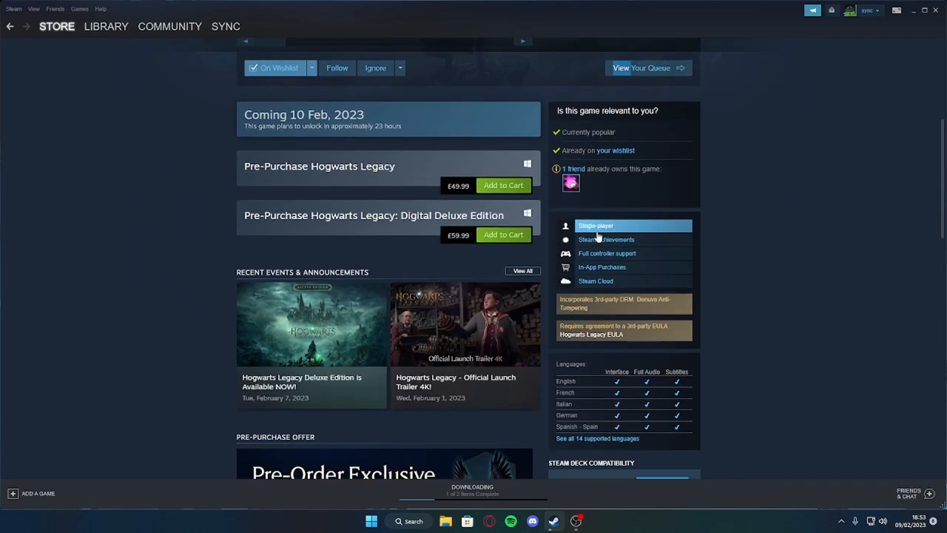
{"action": "scroll", "coordinate": [598, 235], "scroll_direction": "down", "scroll_amount": 1}
{"action": "scroll", "coordinate": [597, 235], "scroll_direction": "down", "scroll_amount": 1}
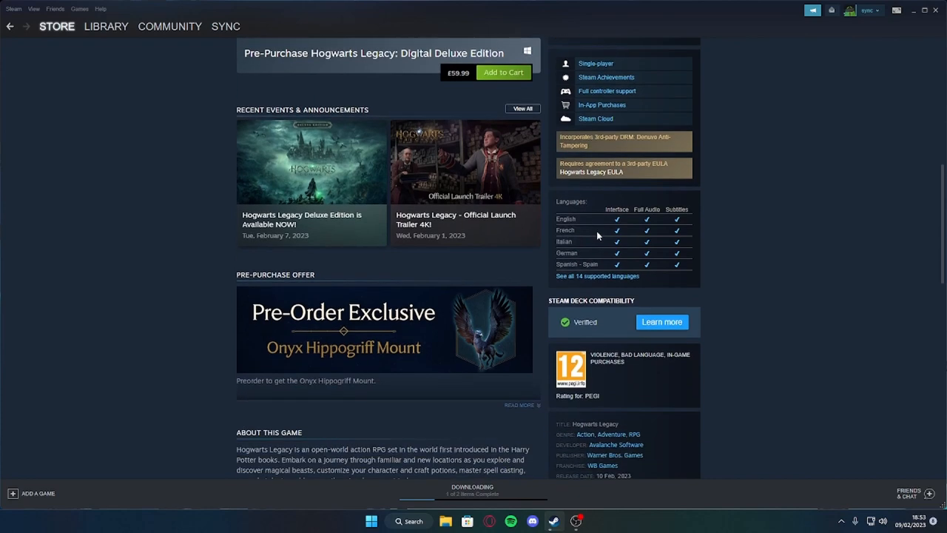
Reveal all 14 supported languages in the Hogwarts Legacy languages table.
{"action": "left_click", "coordinate": [586, 278]}
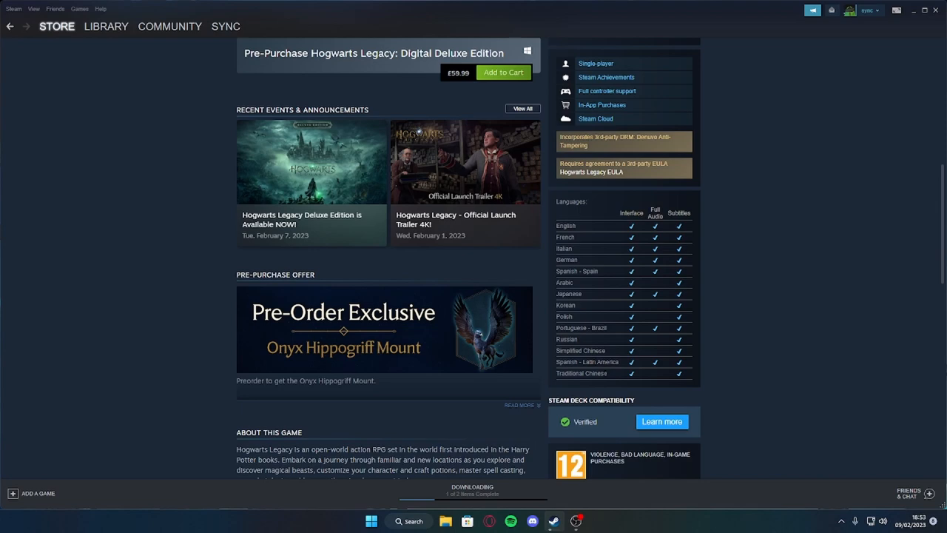
{"action": "scroll", "coordinate": [601, 302], "scroll_direction": "down", "scroll_amount": 3}
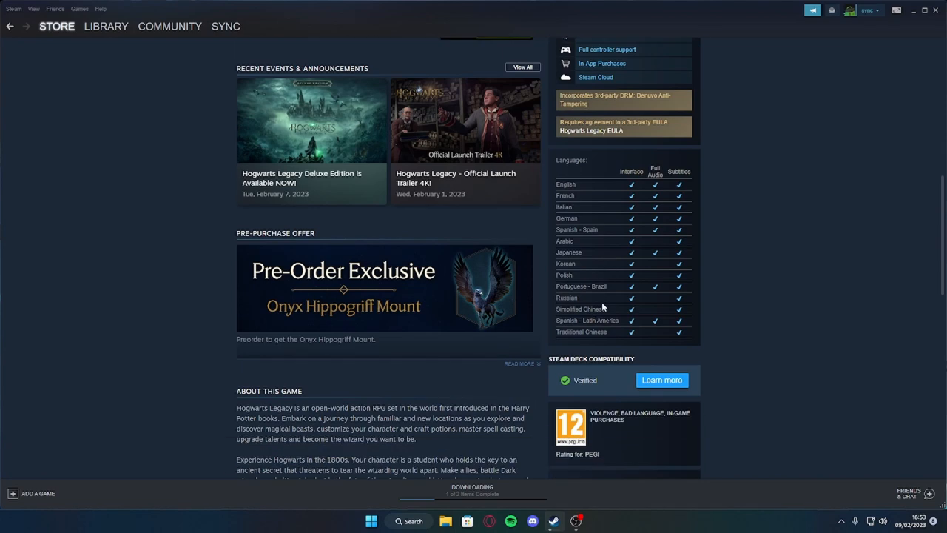
{"action": "scroll", "coordinate": [601, 302], "scroll_direction": "down", "scroll_amount": 3}
{"action": "scroll", "coordinate": [593, 235], "scroll_direction": "down", "scroll_amount": 3}
{"action": "scroll", "coordinate": [573, 231], "scroll_direction": "down", "scroll_amount": 1}
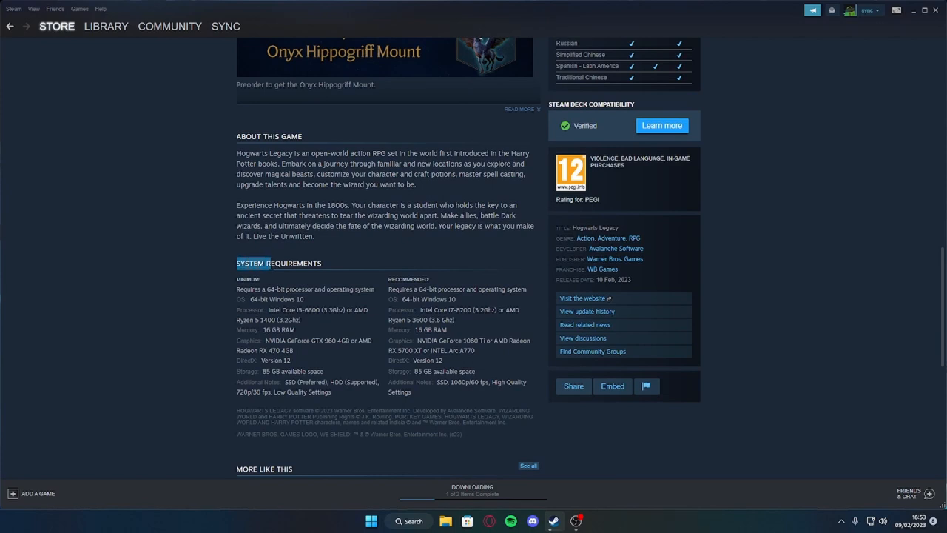
Highlight the minimum and recommended system requirements text, then clear the selection.
{"action": "mouse_move", "coordinate": [269, 263]}
{"action": "left_mouse_down"}
{"action": "mouse_move", "coordinate": [303, 263]}
{"action": "mouse_move", "coordinate": [437, 309]}
{"action": "mouse_move", "coordinate": [515, 397]}
{"action": "left_mouse_up"}
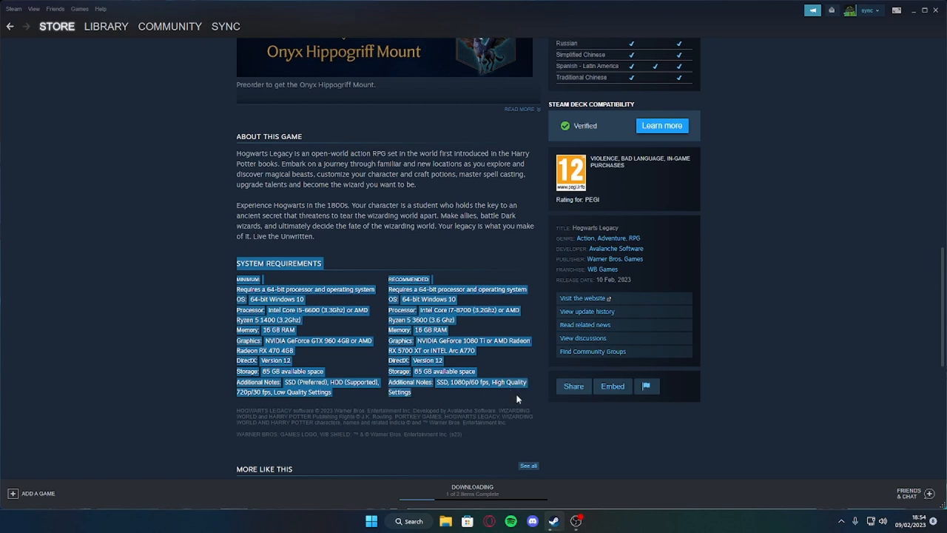
{"action": "left_click", "coordinate": [516, 398]}
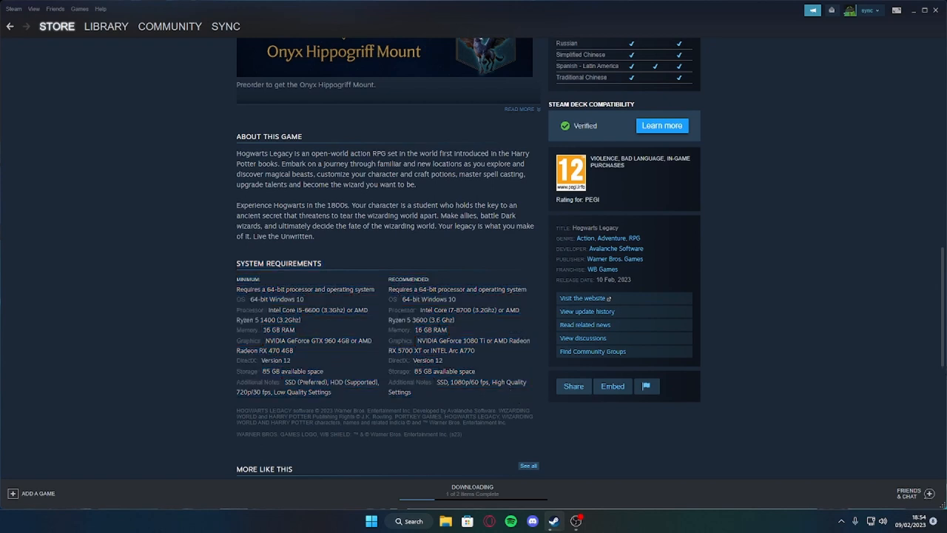
{"action": "scroll", "coordinate": [407, 302], "scroll_direction": "up", "scroll_amount": 5}
{"action": "scroll", "coordinate": [407, 302], "scroll_direction": "up", "scroll_amount": 5}
{"action": "scroll", "coordinate": [407, 301], "scroll_direction": "up", "scroll_amount": 4}
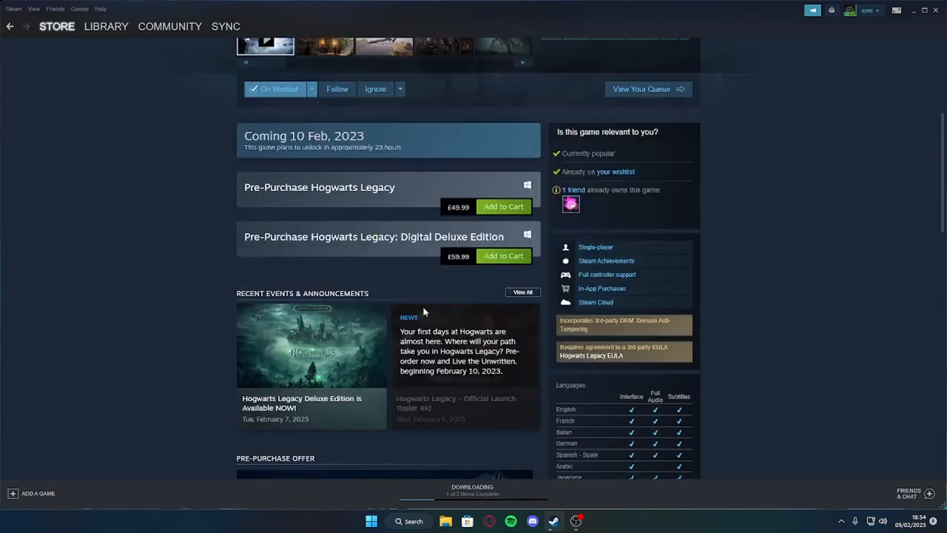
{"action": "scroll", "coordinate": [407, 301], "scroll_direction": "up", "scroll_amount": 4}
{"action": "scroll", "coordinate": [414, 307], "scroll_direction": "up", "scroll_amount": 4}
{"action": "scroll", "coordinate": [425, 312], "scroll_direction": "up", "scroll_amount": 3}
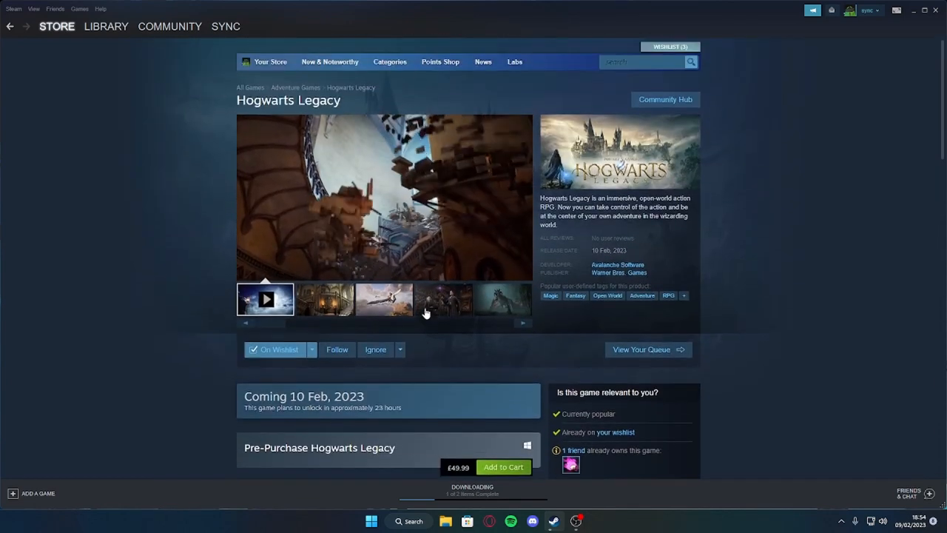
{"action": "scroll", "coordinate": [425, 312], "scroll_direction": "down", "scroll_amount": 2}
{"action": "scroll", "coordinate": [424, 310], "scroll_direction": "down", "scroll_amount": 2}
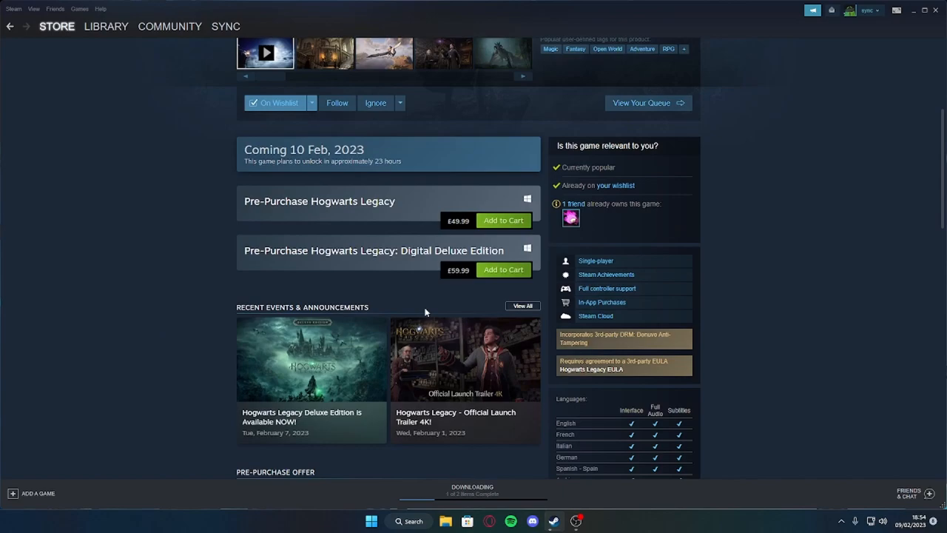
{"action": "scroll", "coordinate": [425, 310], "scroll_direction": "down", "scroll_amount": 2}
{"action": "scroll", "coordinate": [424, 311], "scroll_direction": "down", "scroll_amount": 6}
{"action": "scroll", "coordinate": [425, 310], "scroll_direction": "down", "scroll_amount": 5}
{"action": "scroll", "coordinate": [424, 304], "scroll_direction": "down", "scroll_amount": 3}
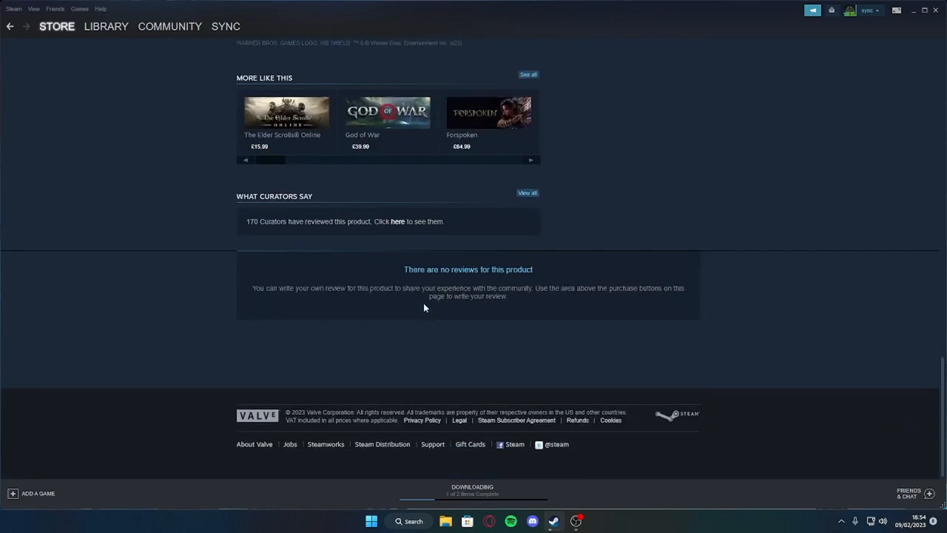
{"action": "scroll", "coordinate": [424, 305], "scroll_direction": "up", "scroll_amount": 6}
{"action": "scroll", "coordinate": [517, 326], "scroll_direction": "up", "scroll_amount": 5}
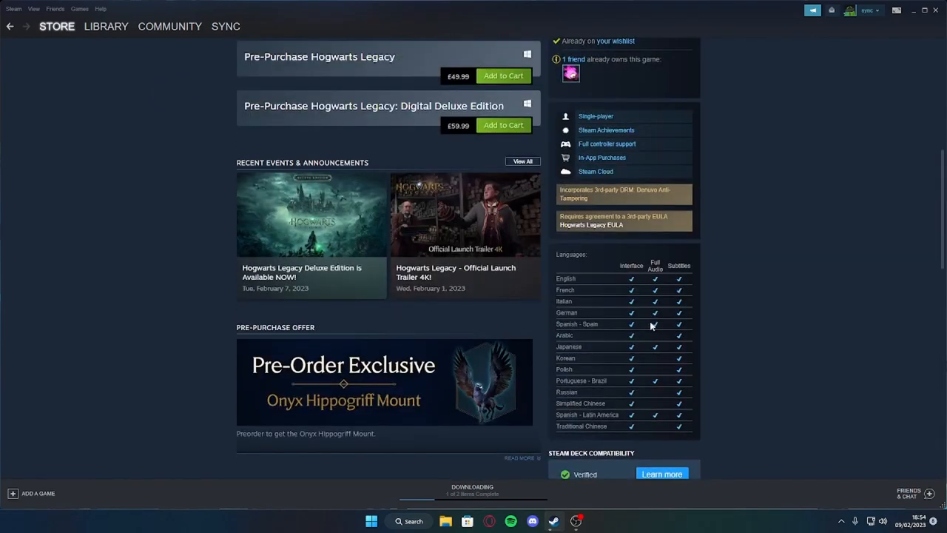